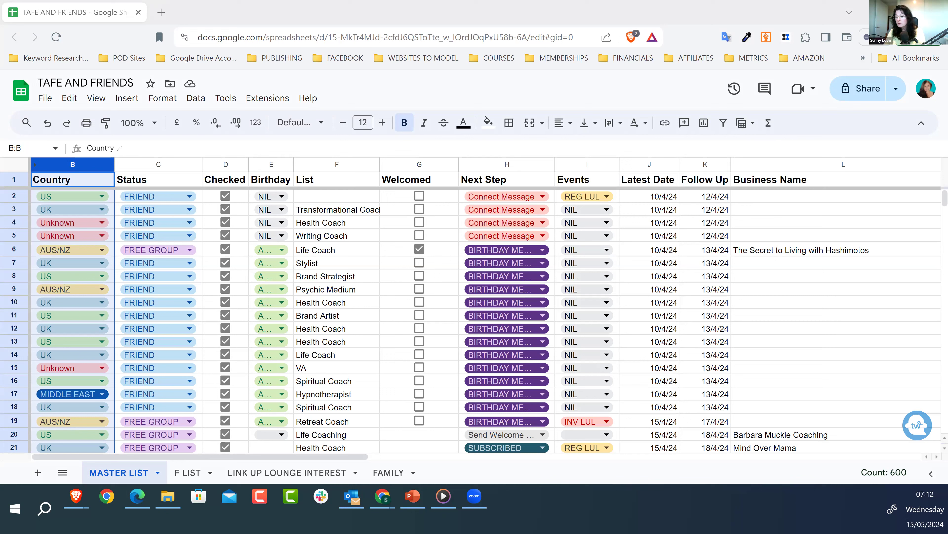
# Step: View row 8's country options and close them, leaving B8 as US
pyautogui.moveTo(102, 148)
pyautogui.mouseDown()
pyautogui.moveTo(23, 149)
pyautogui.moveTo(29, 189)
pyautogui.moveTo(116, 147)
pyautogui.mouseUp()
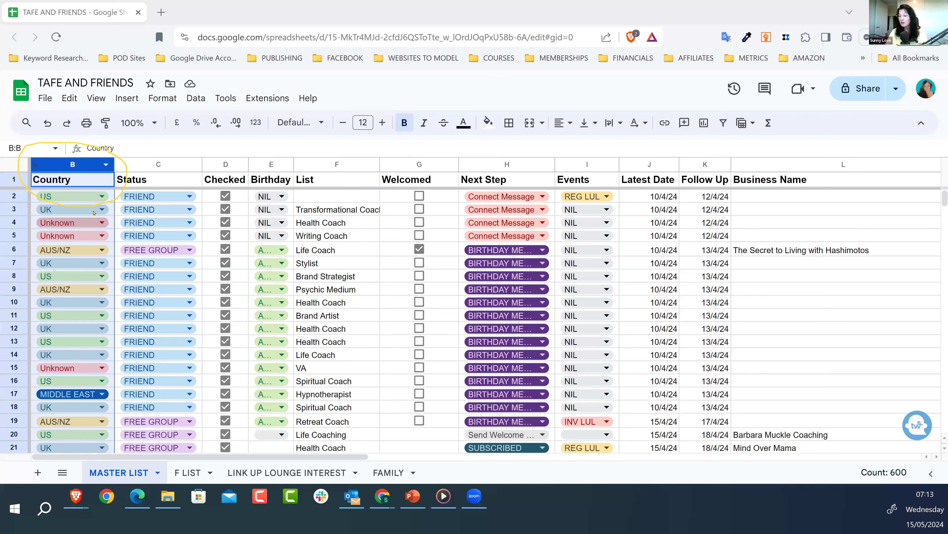
pyautogui.click(103, 281)
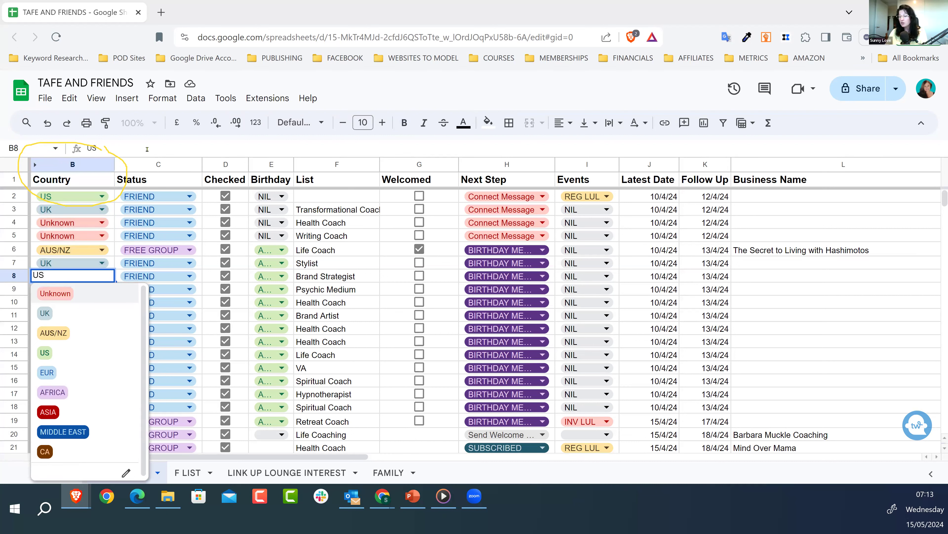
pyautogui.click(104, 274)
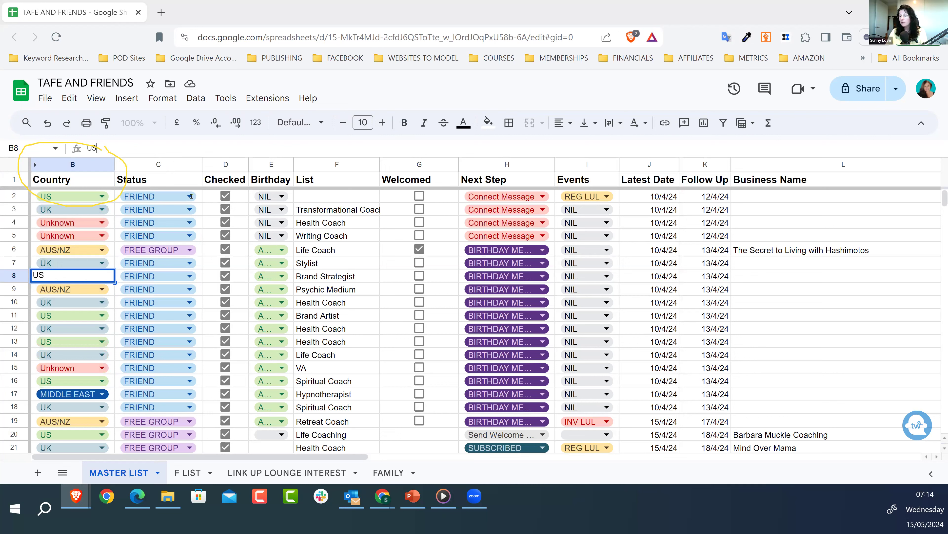
# Step: Try Nil as C2's Status, then set it back to FRIEND
pyautogui.click(132, 210)
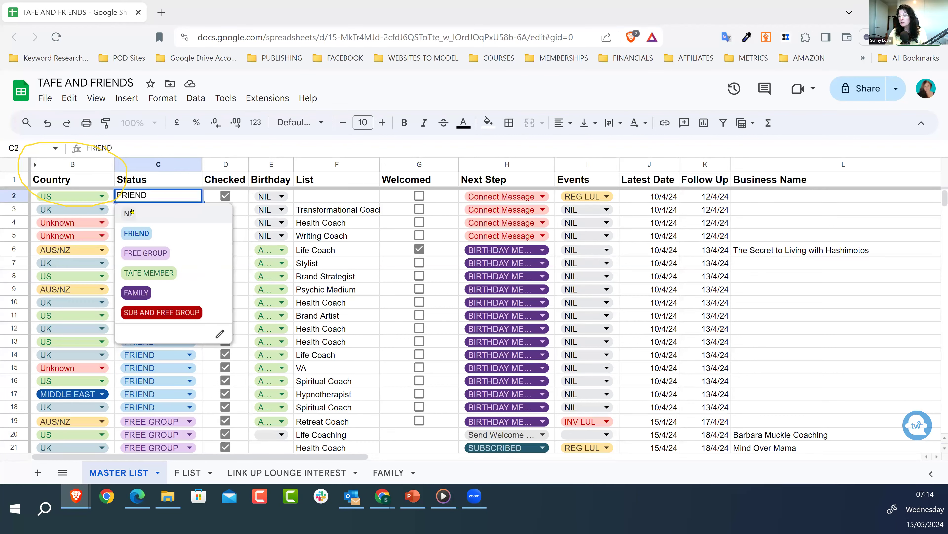
pyautogui.click(130, 213)
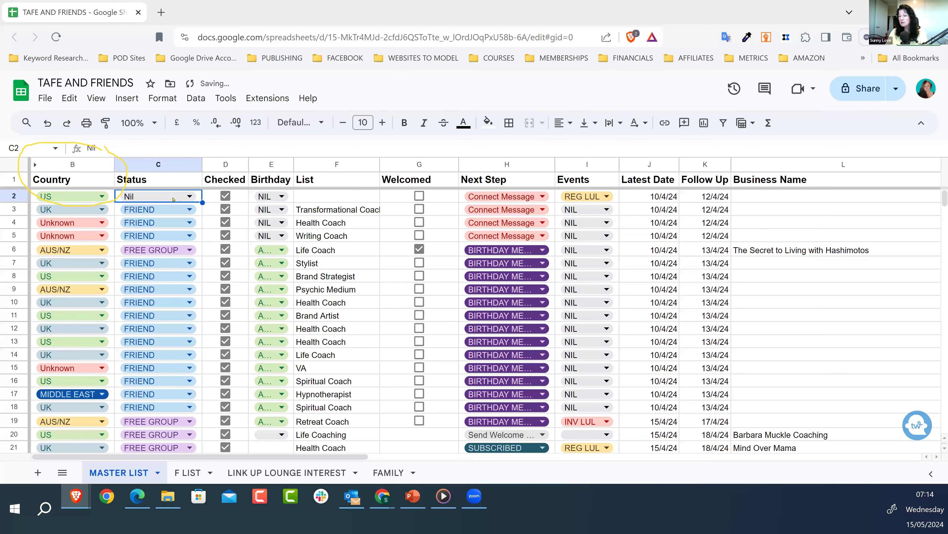
pyautogui.click(190, 195)
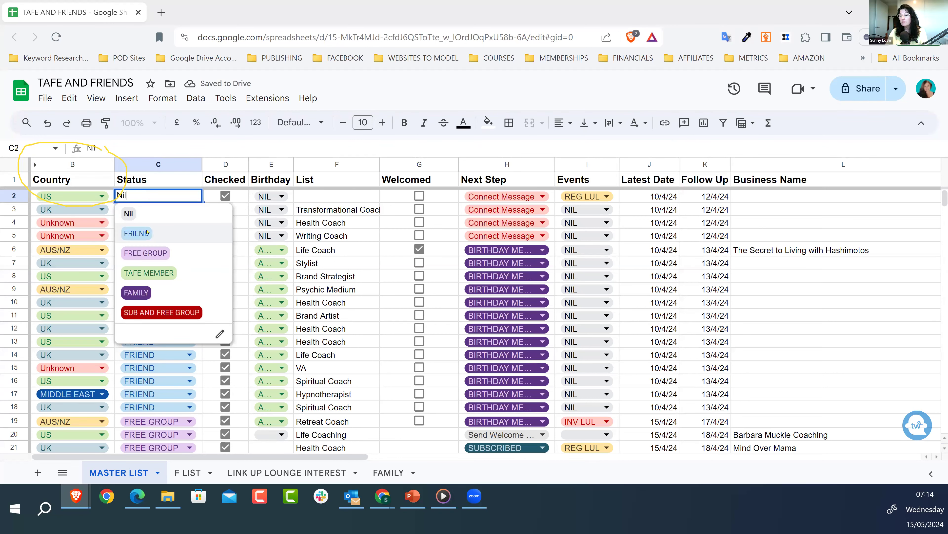
pyautogui.click(147, 232)
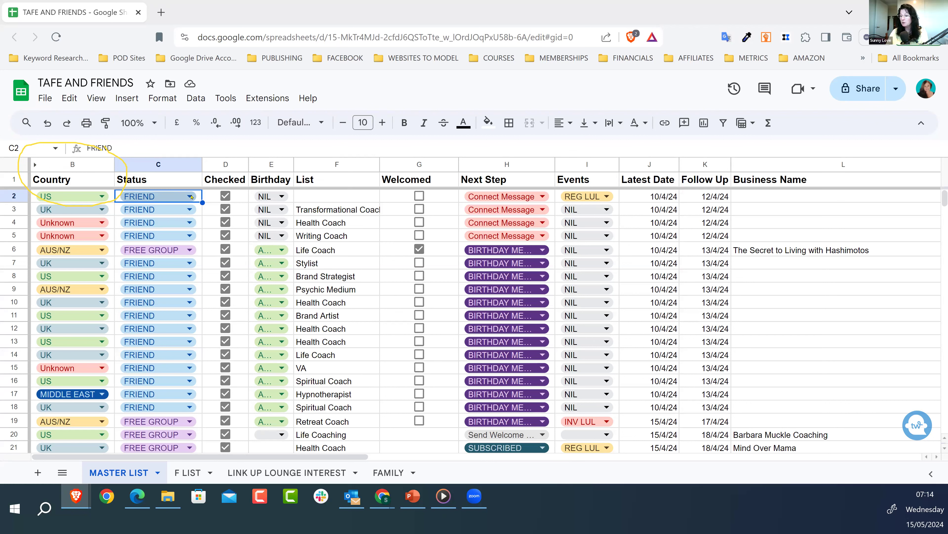
# Step: Change C2's Status to FREE GROUP, then TAFE MEMBER, and reopen its choices
pyautogui.click(191, 197)
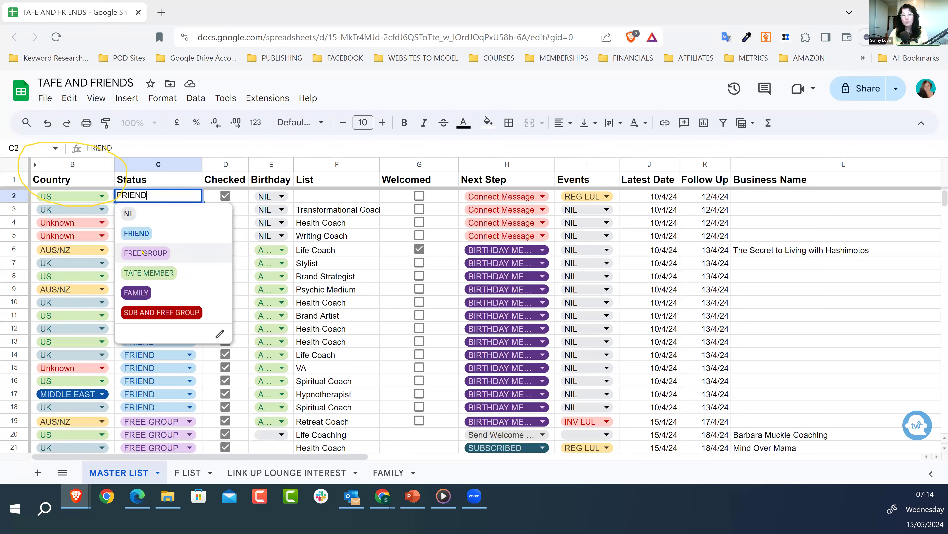
pyautogui.click(143, 253)
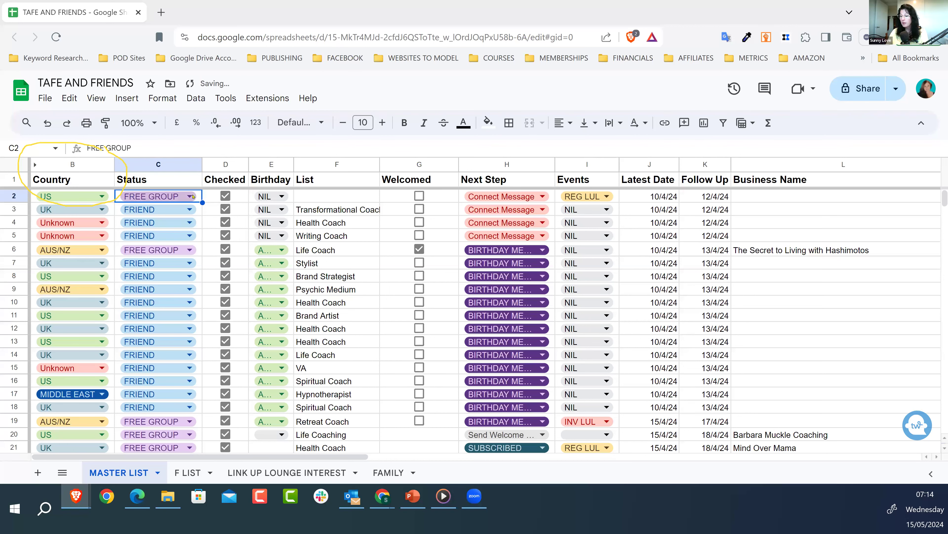
pyautogui.click(191, 195)
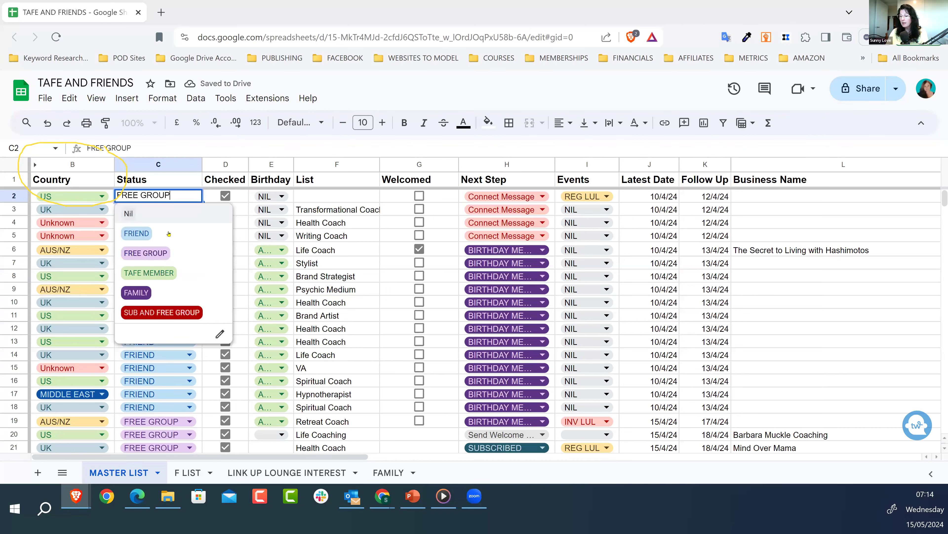
pyautogui.click(155, 274)
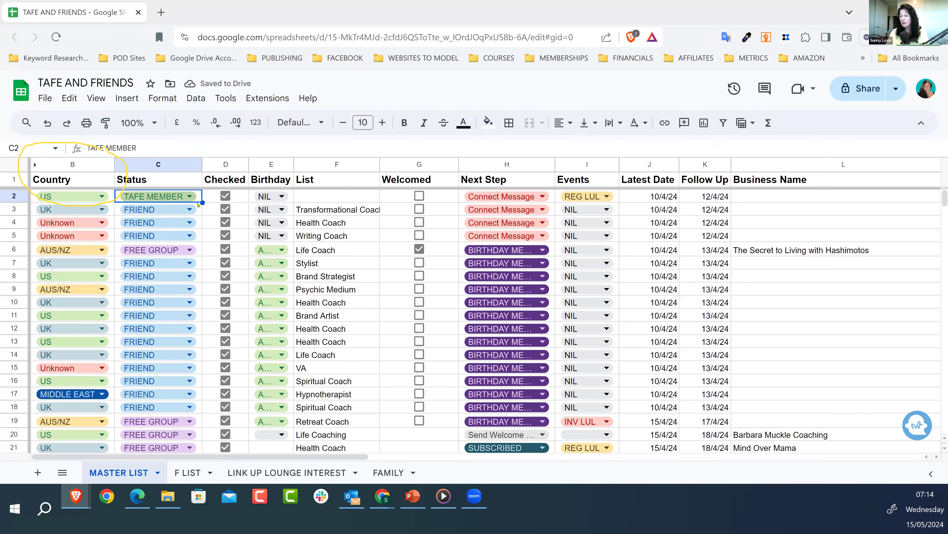
pyautogui.click(190, 197)
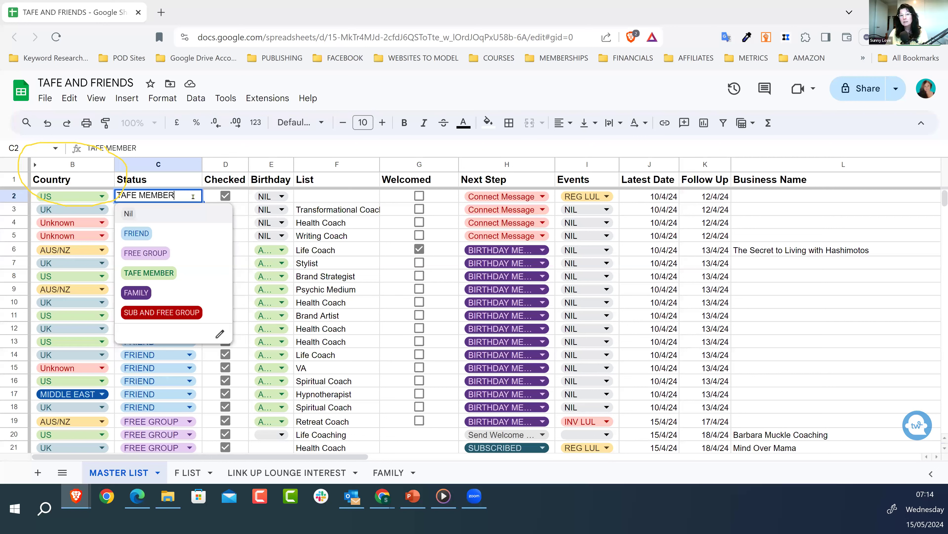
# Step: Switch C2's Status to FAMILY, then to SUB AND FREE GROUP
pyautogui.press('Down')
pyautogui.press('Down')
pyautogui.click(139, 295)
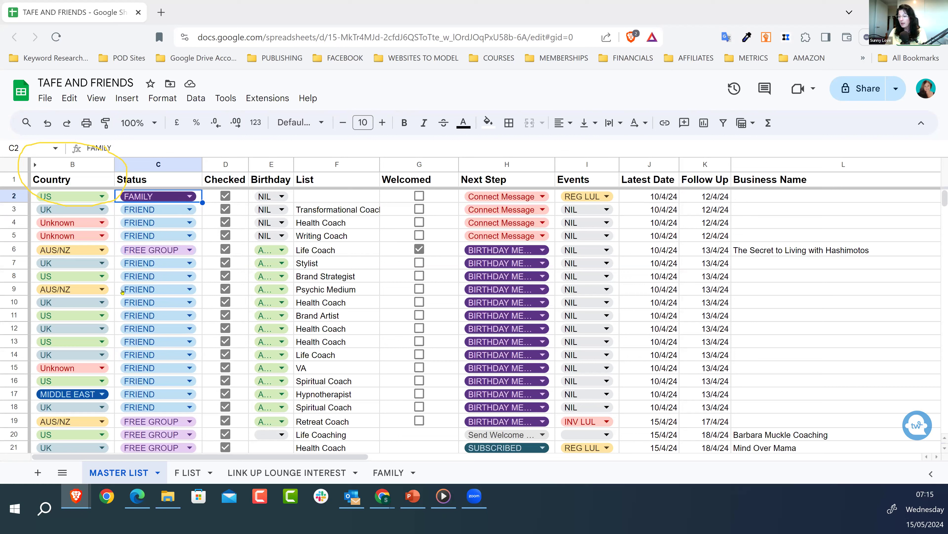
pyautogui.press('Return')
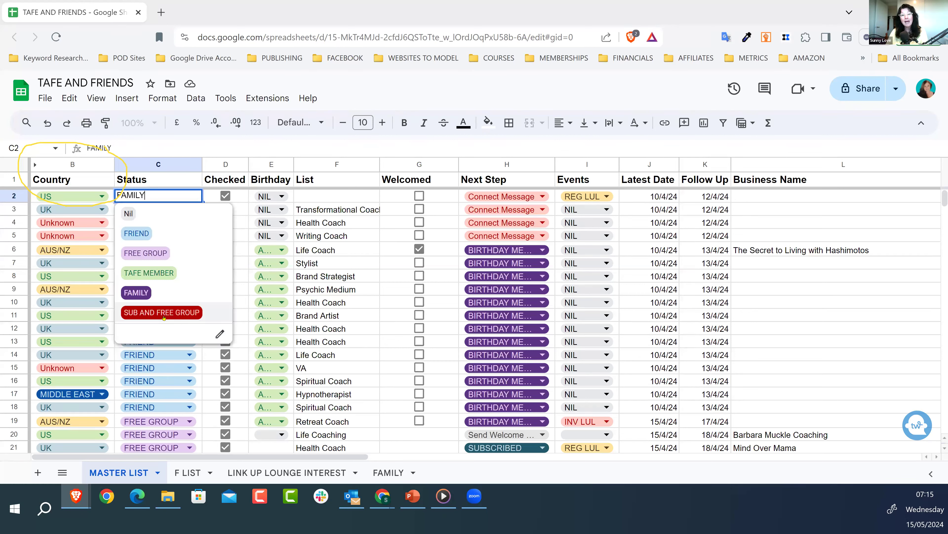
pyautogui.click(164, 314)
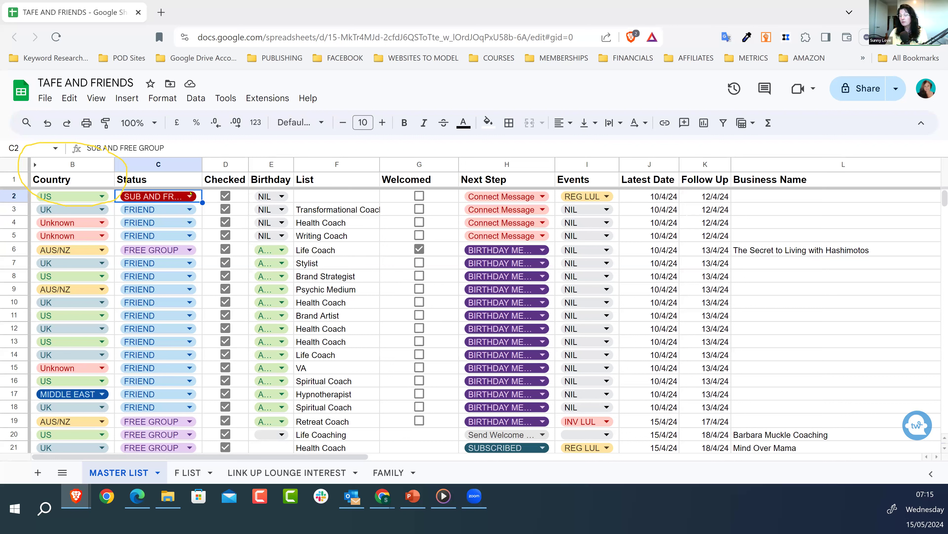
# Step: Change C2's Status to TAFE MEMBER, then settle it on FRIEND
pyautogui.click(175, 204)
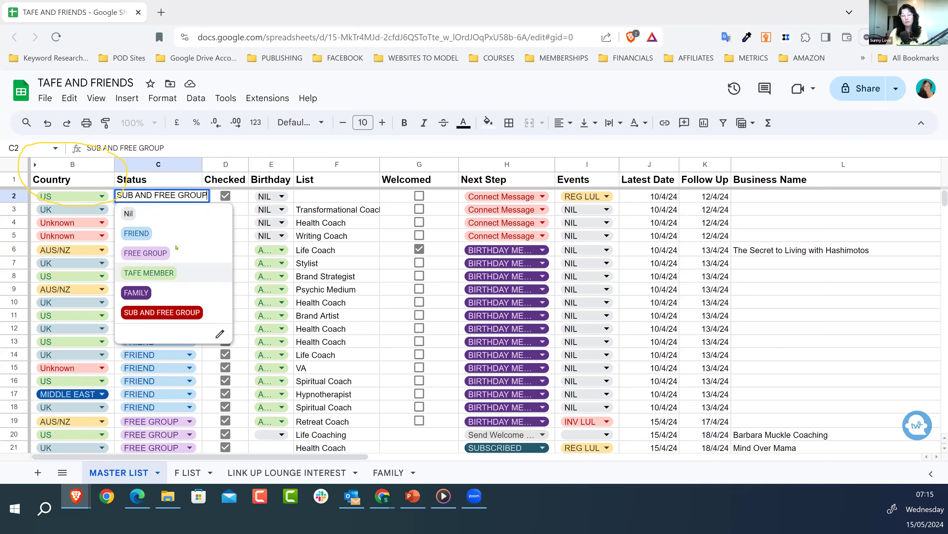
pyautogui.click(156, 273)
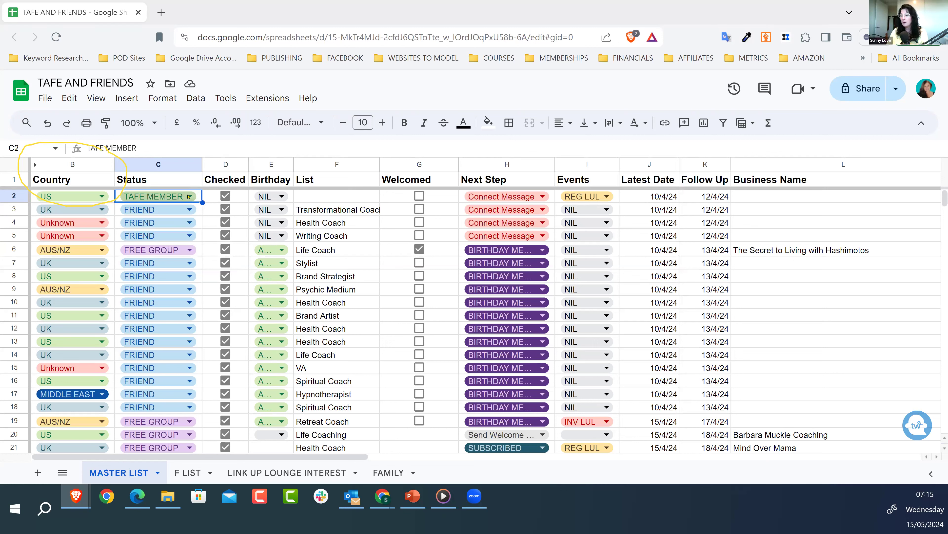
pyautogui.click(188, 197)
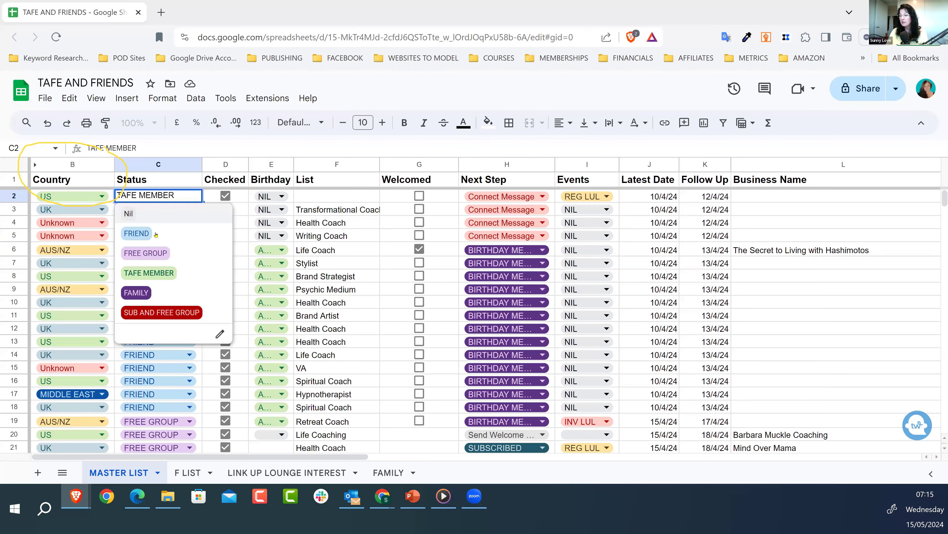
pyautogui.click(136, 233)
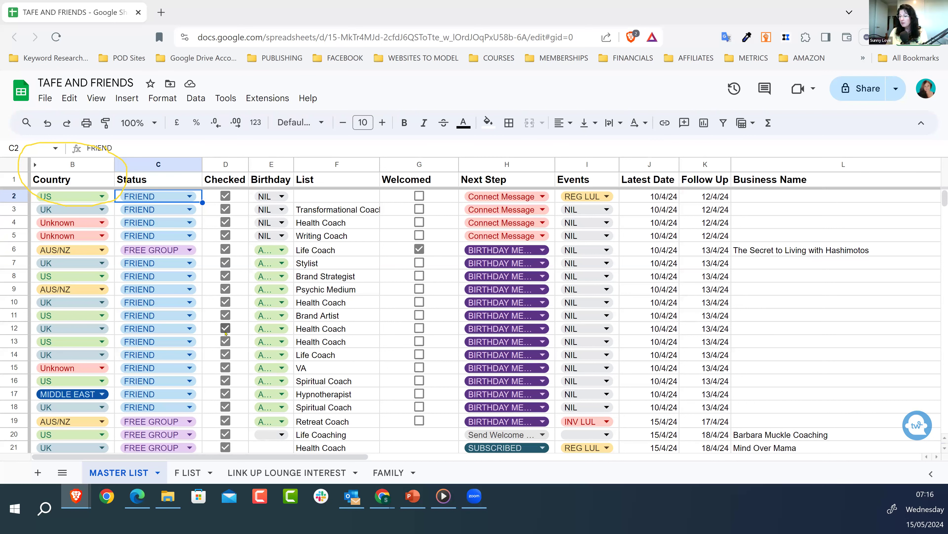
# Step: Scroll the master list down to row 594, then back up to the FRIEND rows near 512
pyautogui.scroll(-3, 225, 338)
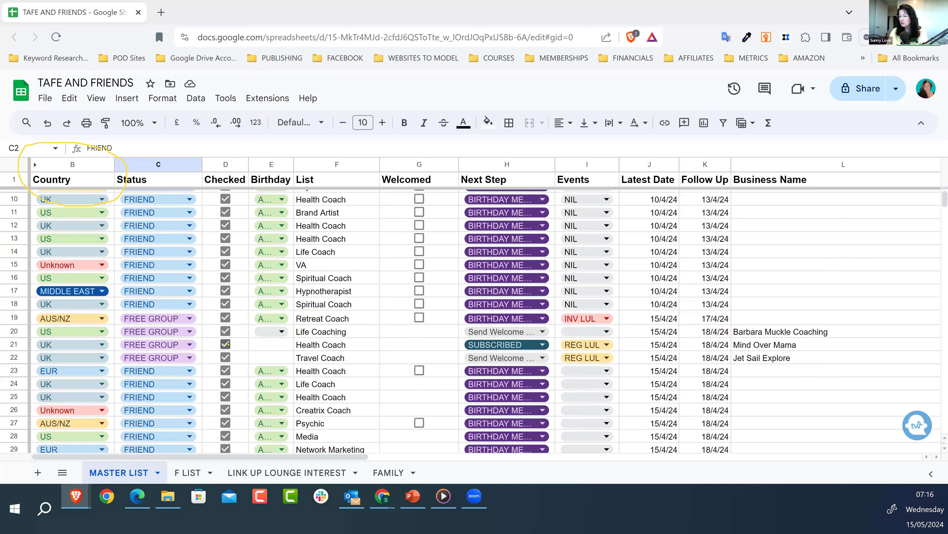
pyautogui.scroll(-8, 228, 344)
pyautogui.scroll(-20, 229, 344)
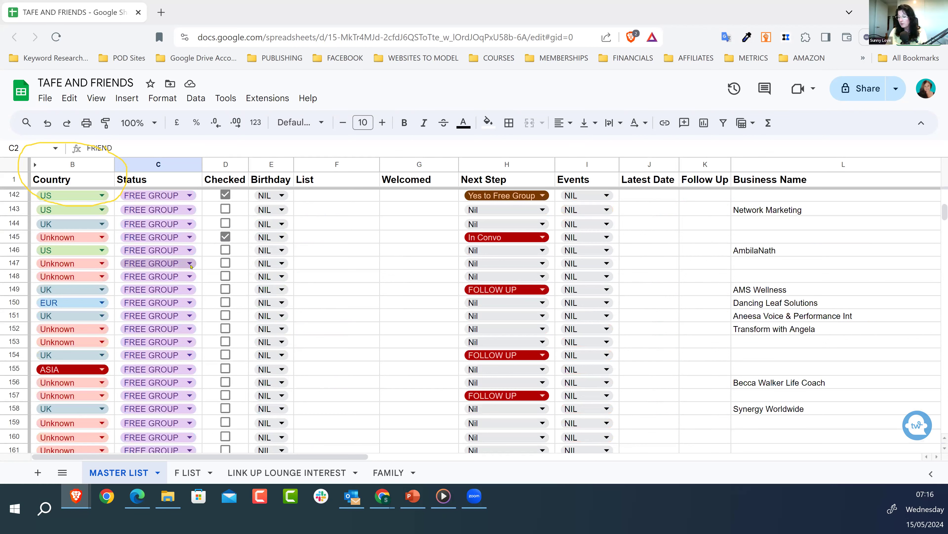
pyautogui.scroll(-20, 190, 266)
pyautogui.scroll(-20, 191, 267)
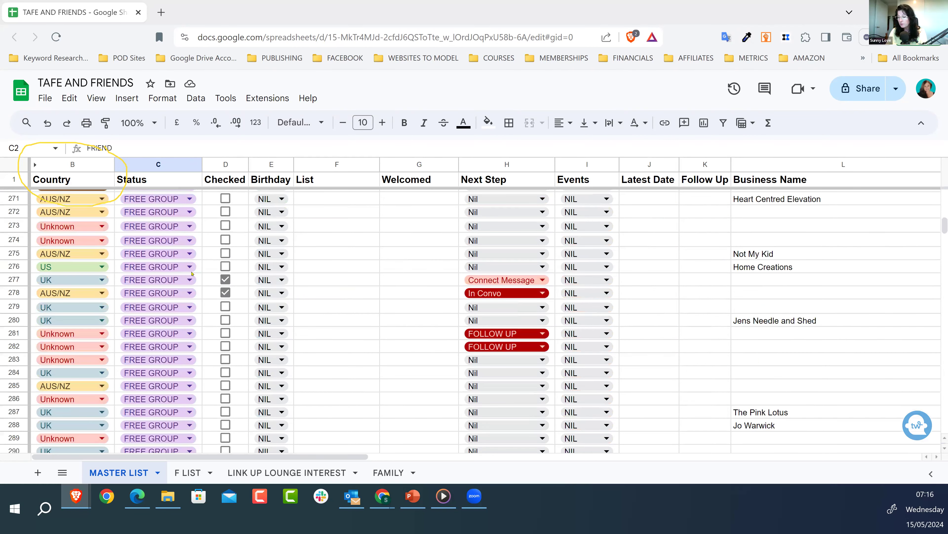
pyautogui.scroll(-20, 193, 274)
pyautogui.scroll(-20, 193, 274)
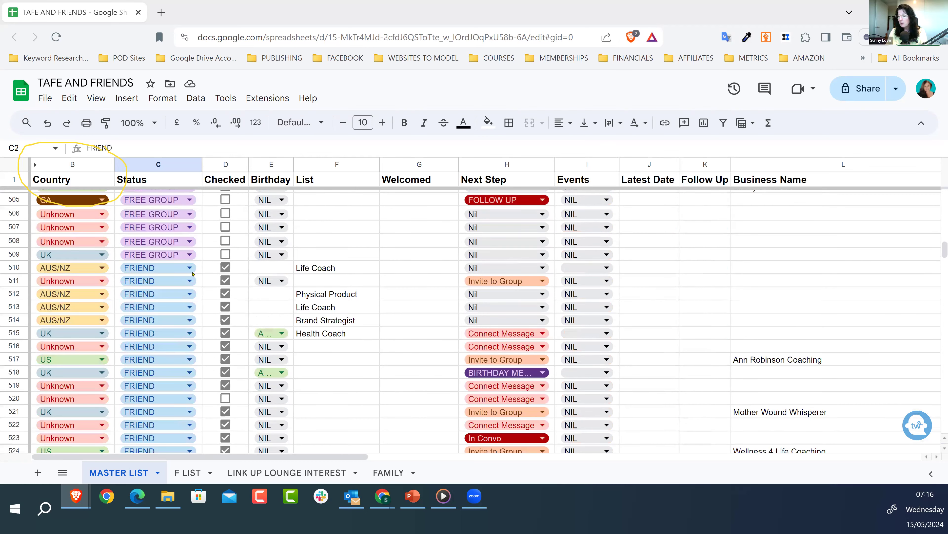
pyautogui.scroll(-14, 184, 298)
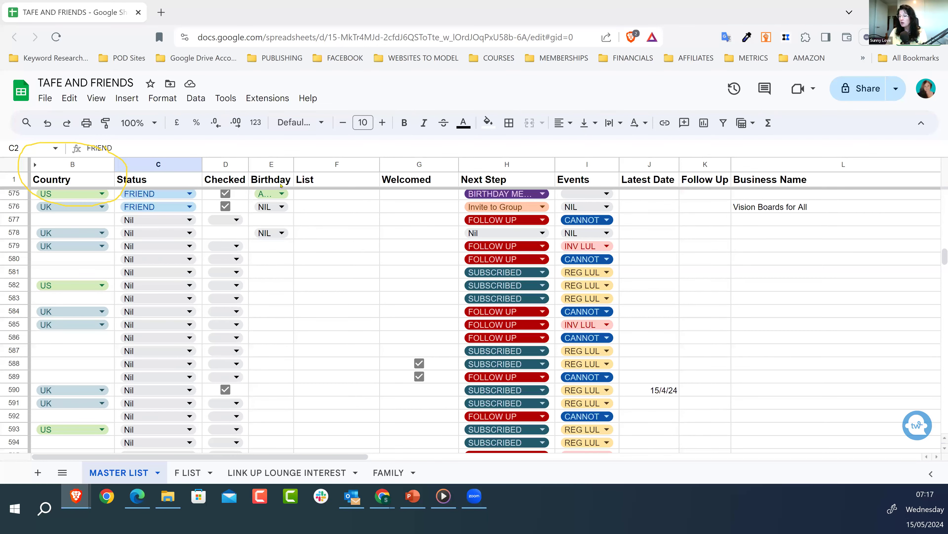
pyautogui.scroll(20, 281, 185)
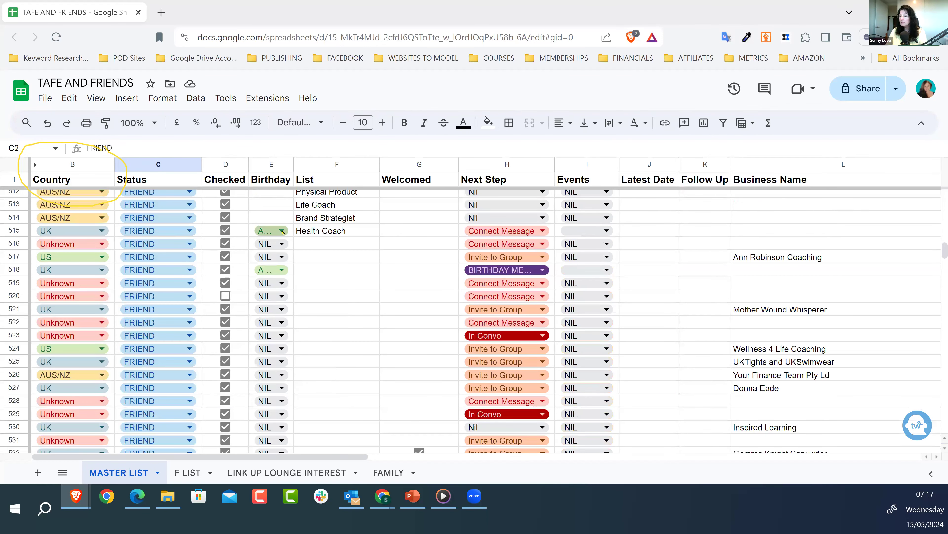